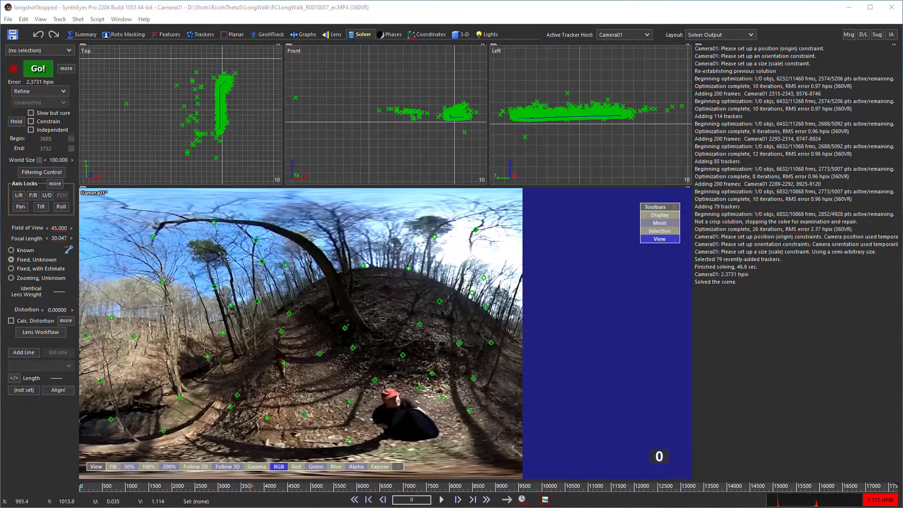
# Graph only Camera01's Solved channel, hiding its Solved Path, together with the active trackers' #Normal, #Solved and RMS Error curves
pyautogui.click(302, 36)
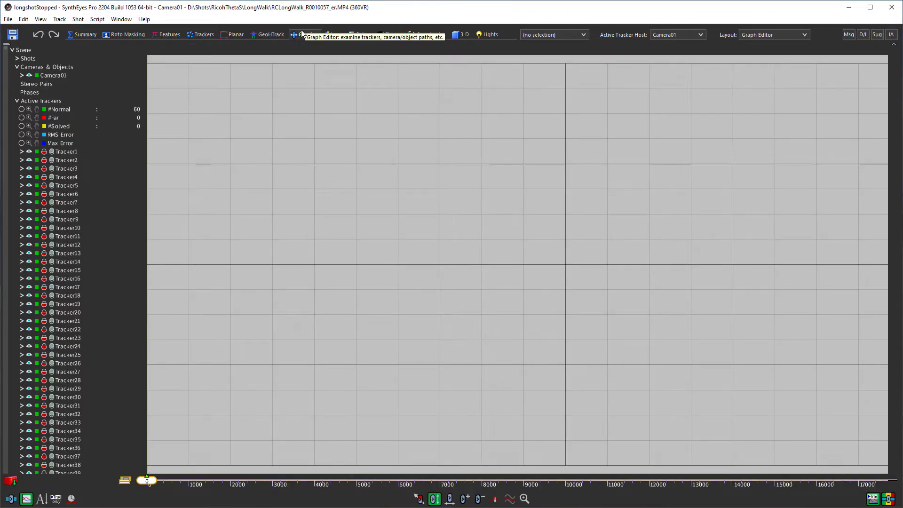
pyautogui.click(22, 75)
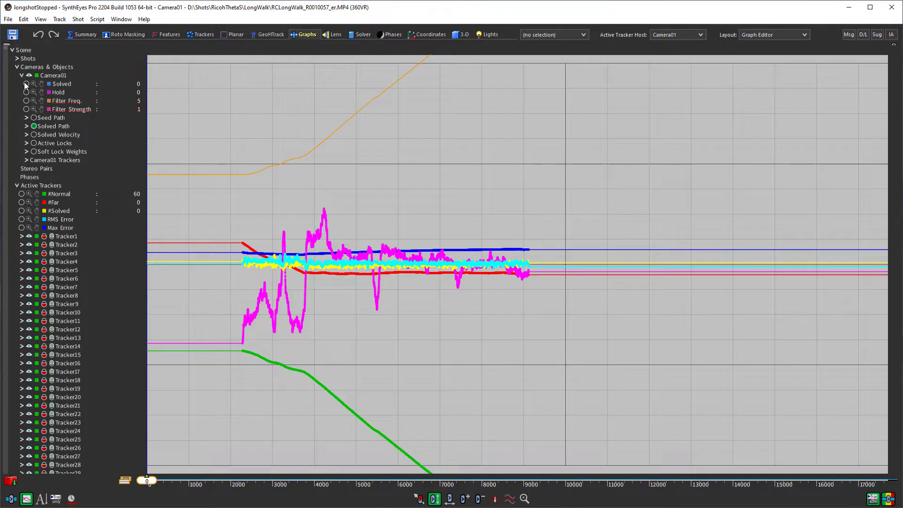
pyautogui.click(25, 83)
pyautogui.click(34, 128)
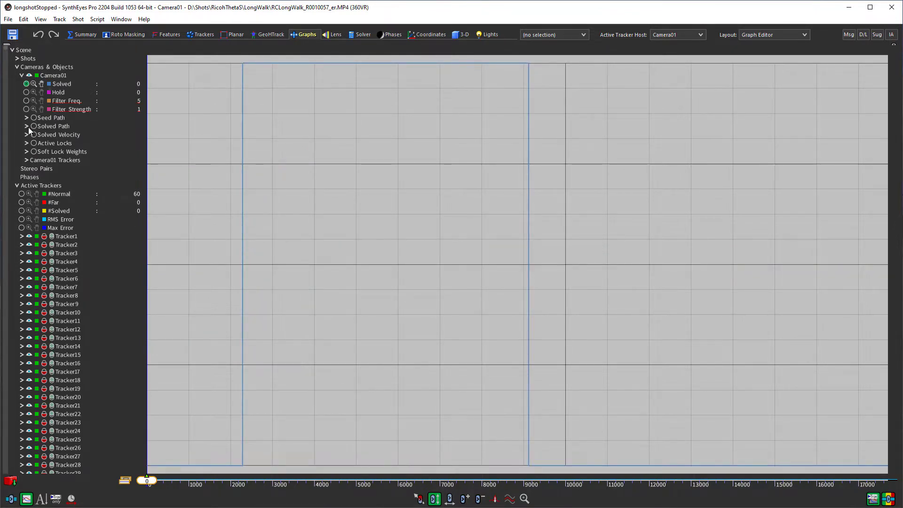
pyautogui.click(21, 194)
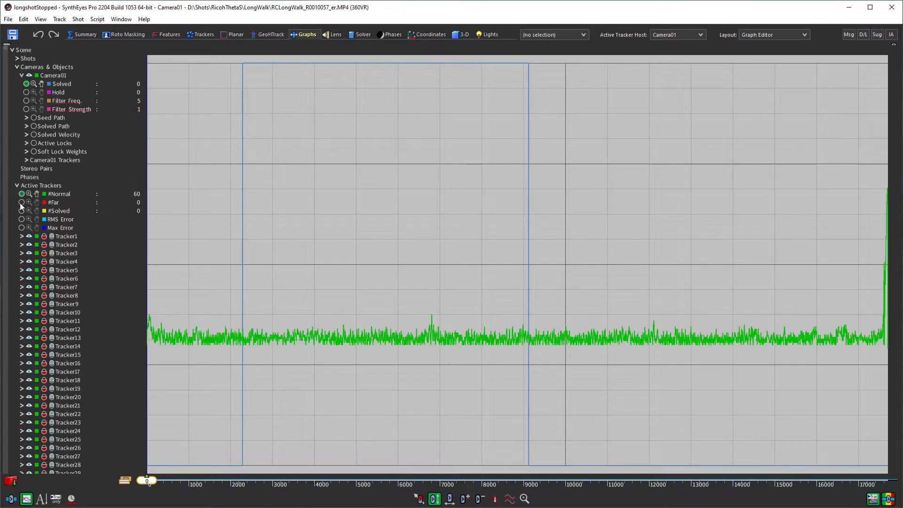
pyautogui.click(21, 211)
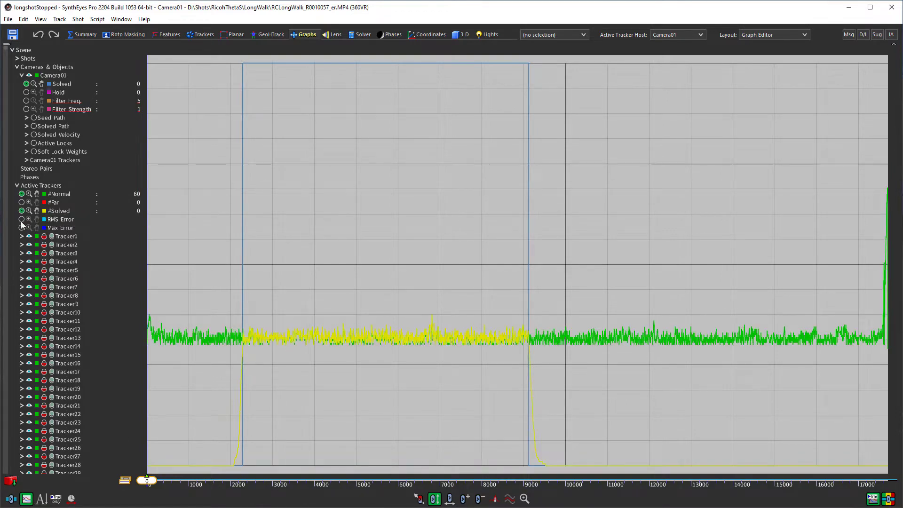
pyautogui.click(21, 219)
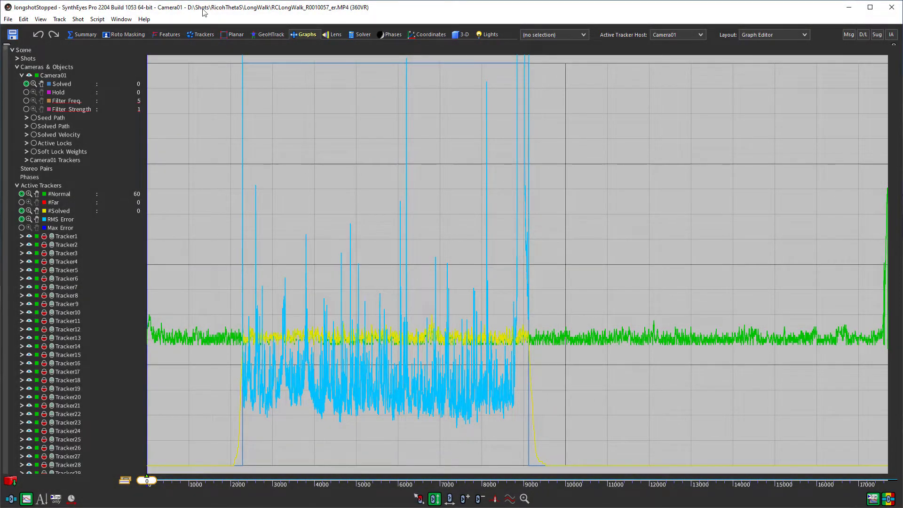
# In the camera view, select the stray tracker beside the dirt path at frame 8895, check it at frame 8997, and delete it
pyautogui.click(202, 35)
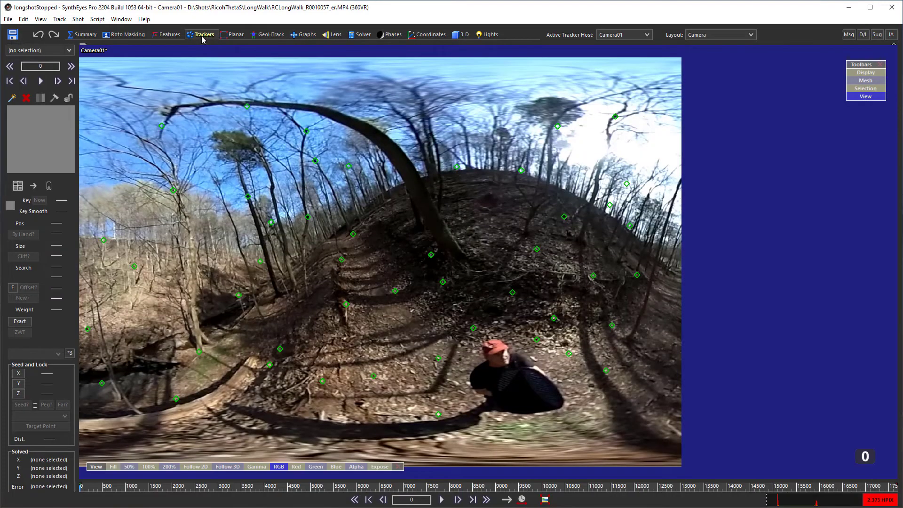
pyautogui.click(493, 490)
pyautogui.moveTo(492, 493); pyautogui.dragTo(489, 489)
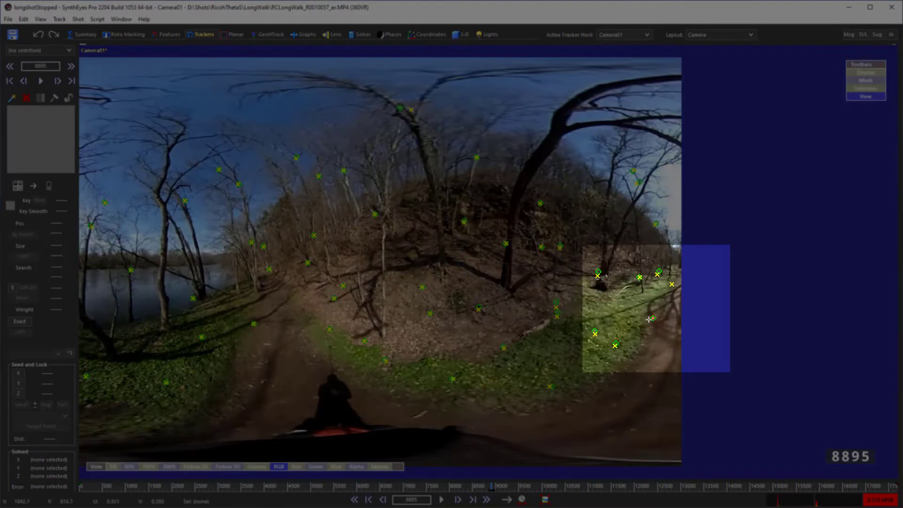
pyautogui.click(650, 319)
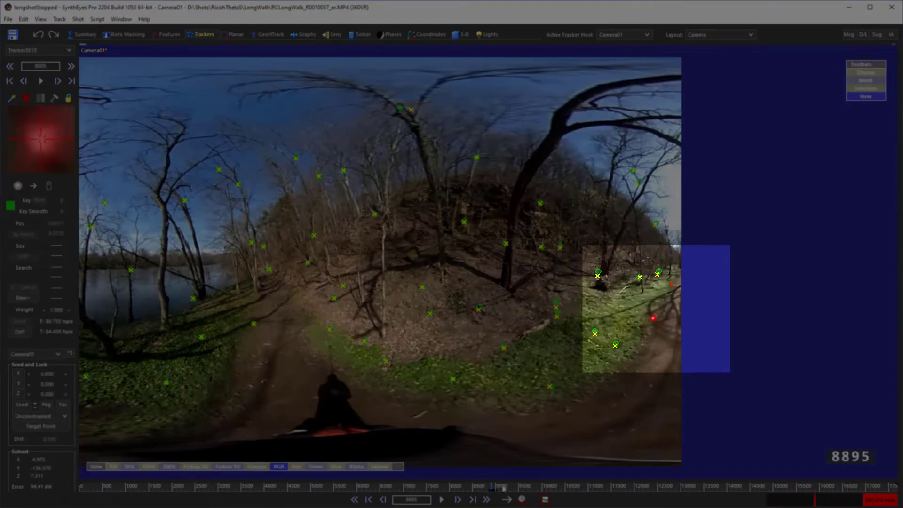
pyautogui.moveTo(490, 489); pyautogui.dragTo(492, 489)
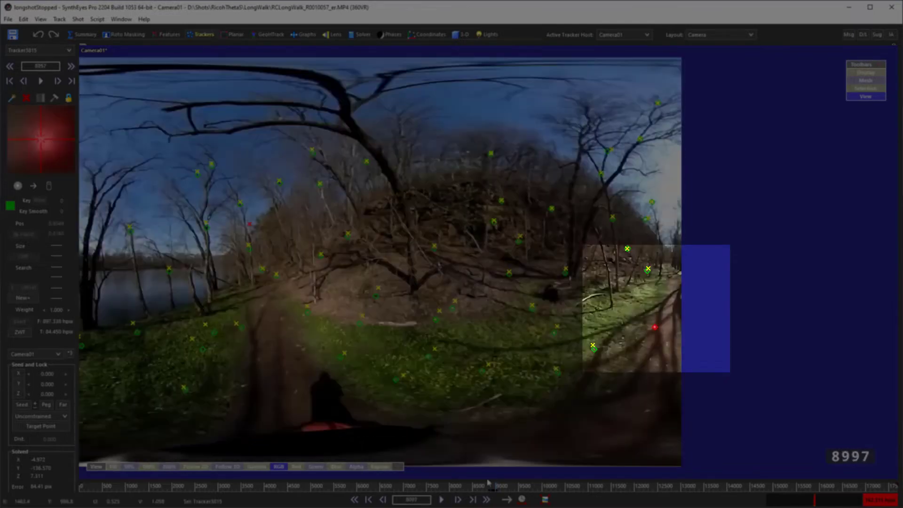
pyautogui.press('Delete')
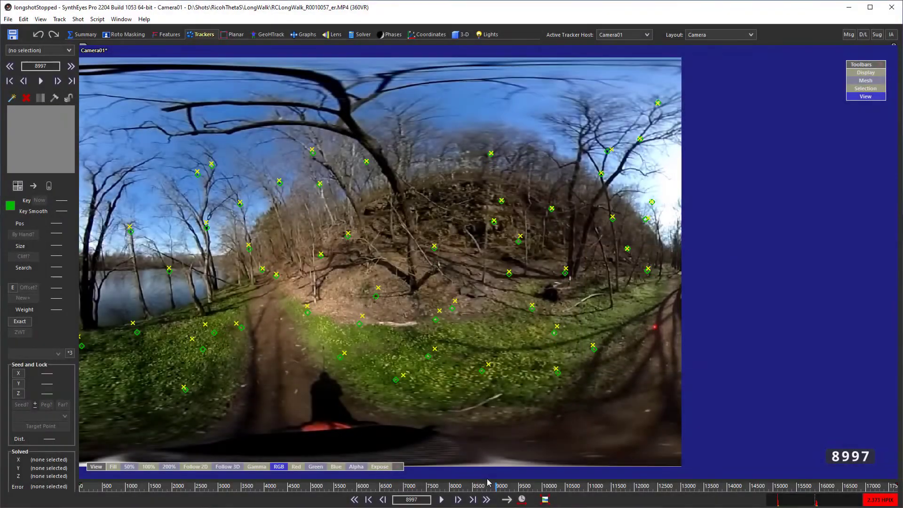
# Replace the camera view in the solver layout with a Graph Editor view
pyautogui.click(363, 35)
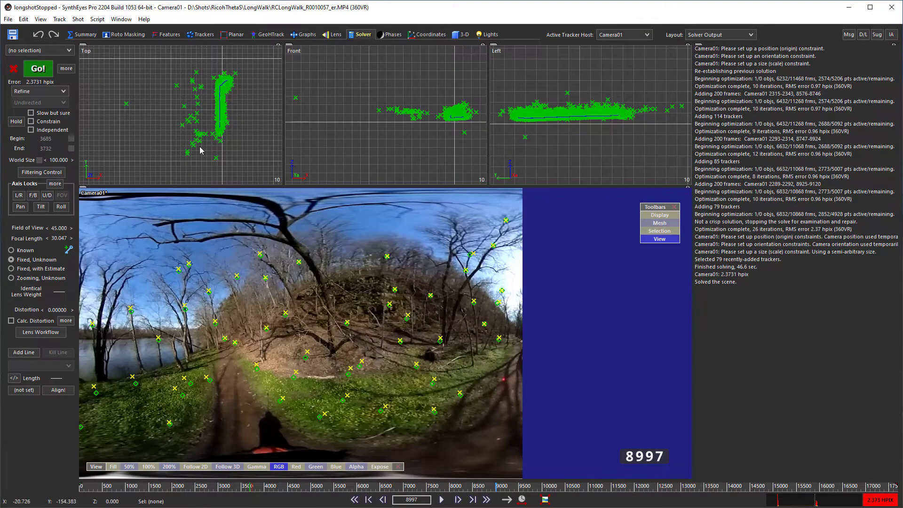
pyautogui.click(88, 191)
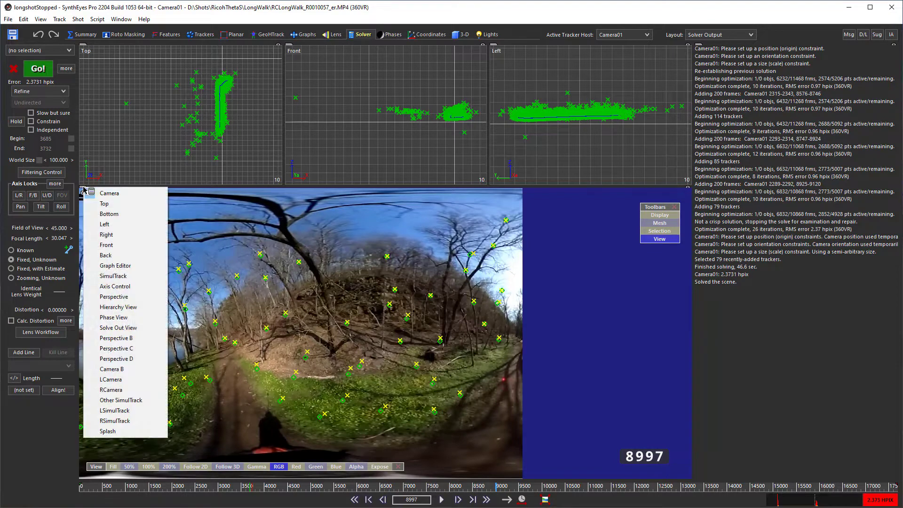
pyautogui.click(97, 267)
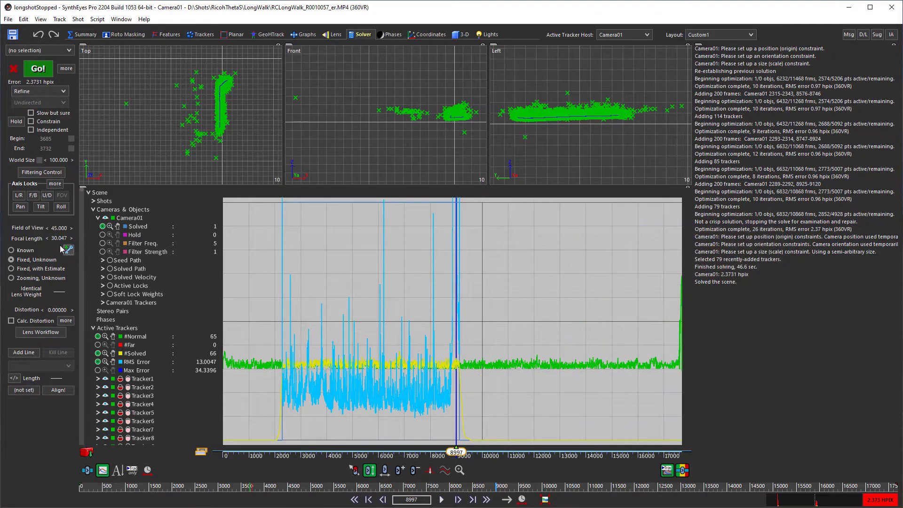
# Unsolve 200 frames from the shot's end with a minimum of 30 trackers, and close the advanced solver settings
pyautogui.click(69, 70)
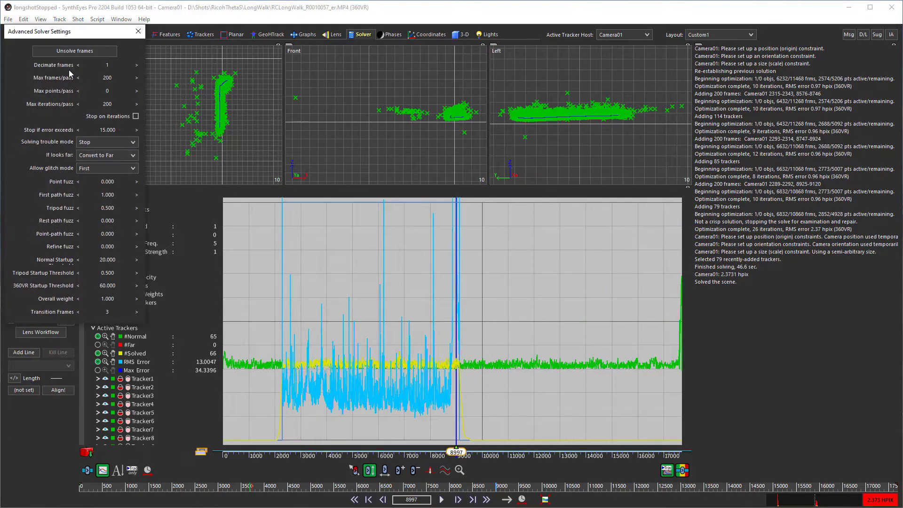
pyautogui.click(70, 52)
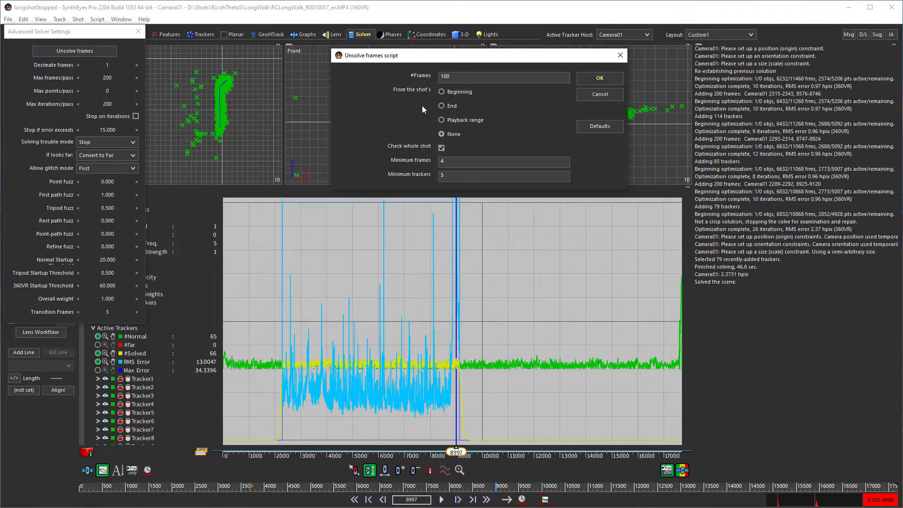
pyautogui.click(445, 109)
pyautogui.doubleClick(443, 76)
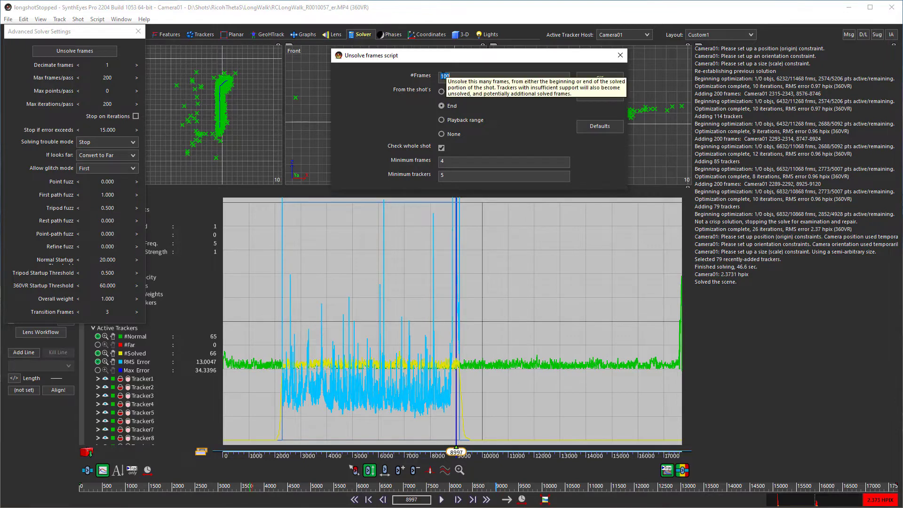
pyautogui.write('200')
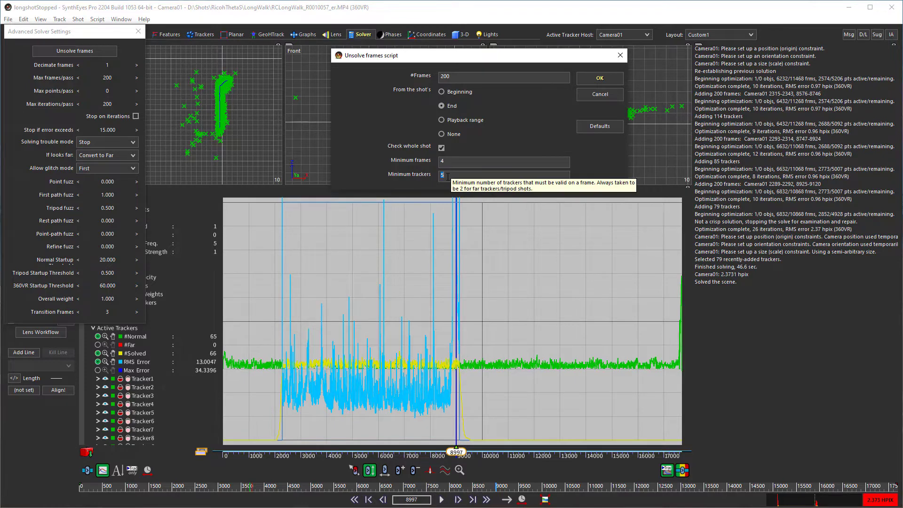
pyautogui.write('30')
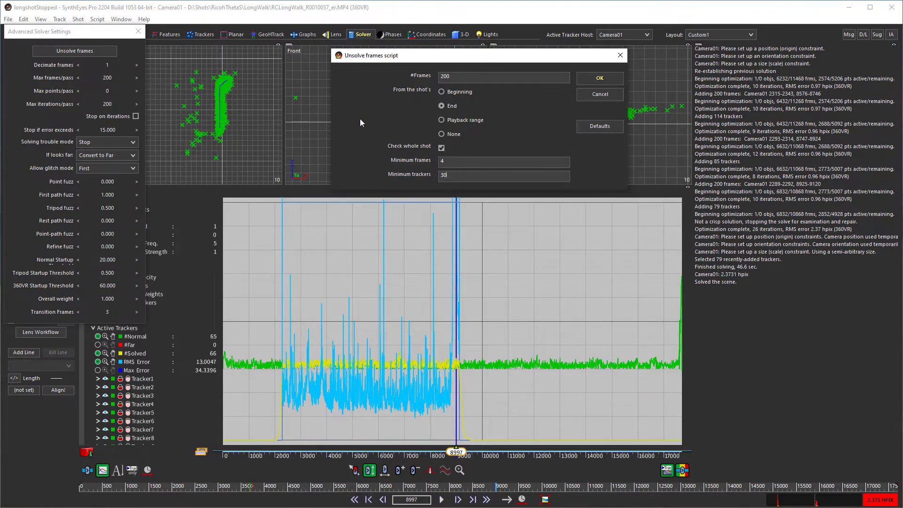
pyautogui.click(582, 81)
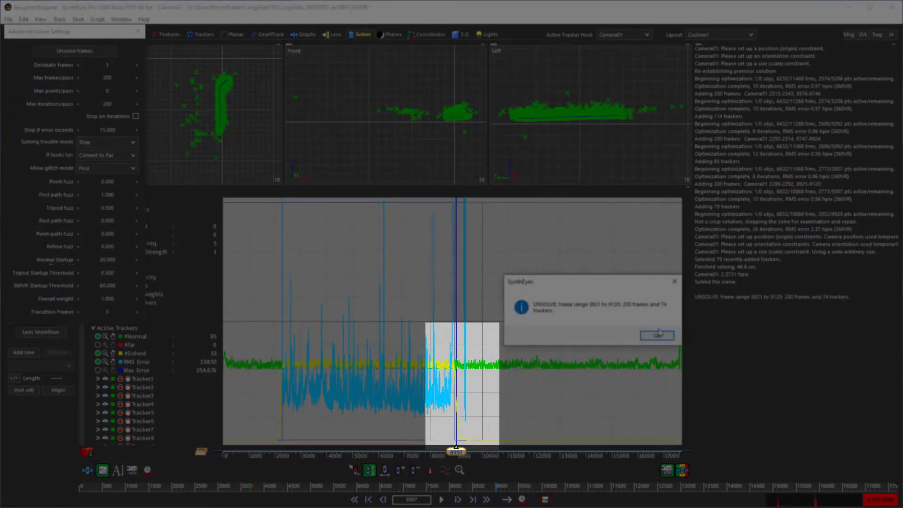
pyautogui.click(657, 335)
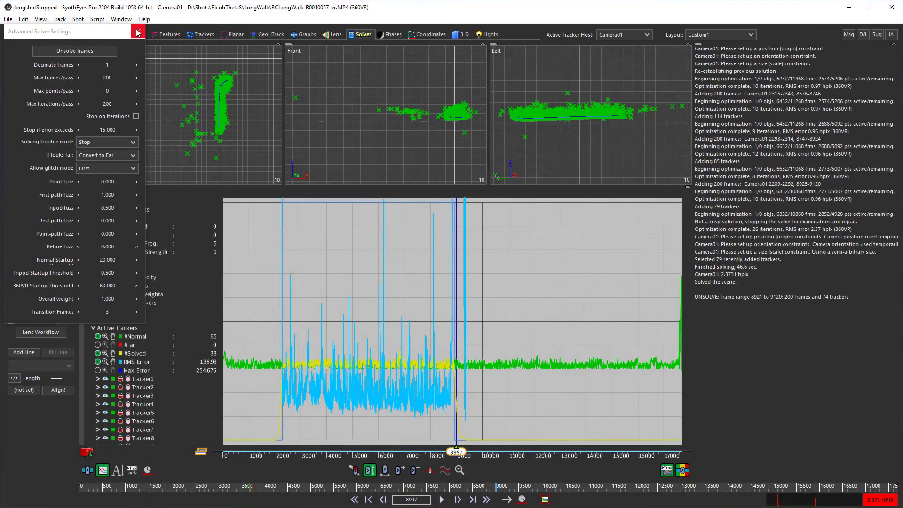
pyautogui.click(138, 32)
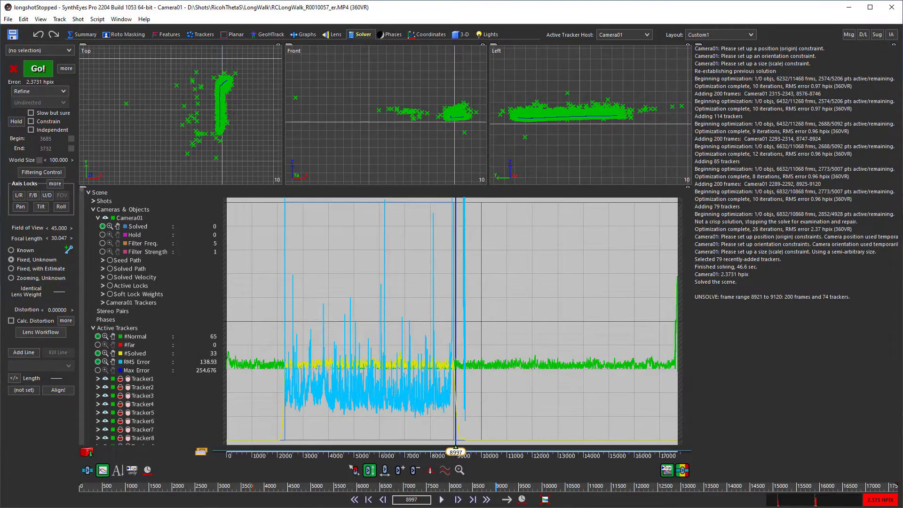
# Compare the graph curves around frame 8997 by undoing and redoing the frame unsolve twice
pyautogui.scroll(-3, 459, 429)
pyautogui.scroll(8, 446, 429)
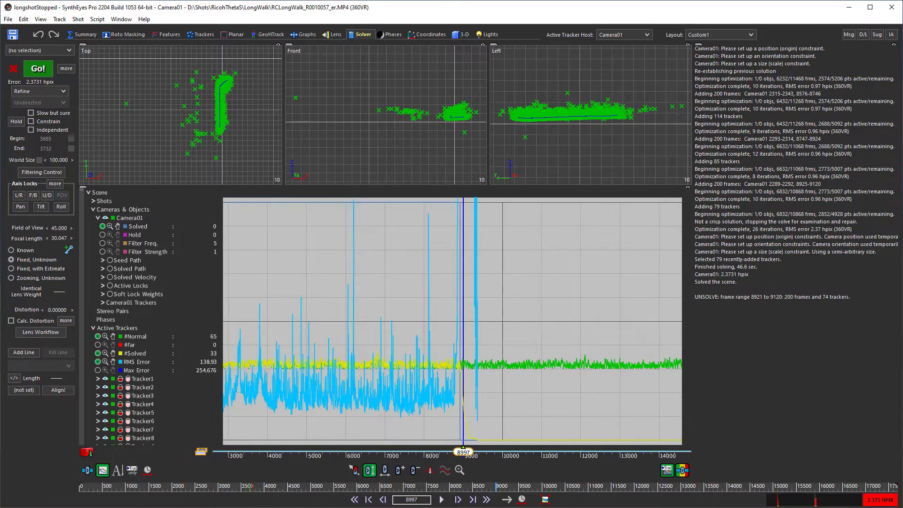
pyautogui.scroll(2, 474, 424)
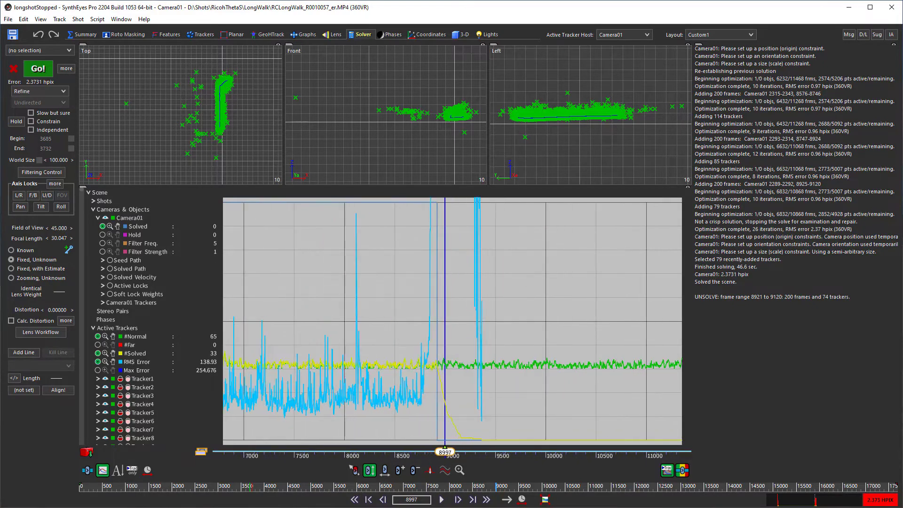
pyautogui.scroll(1, 453, 321)
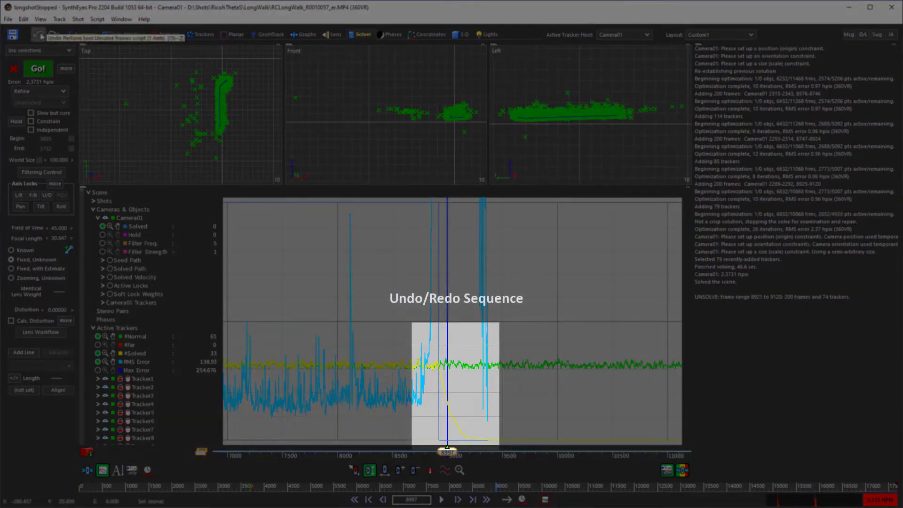
pyautogui.click(41, 36)
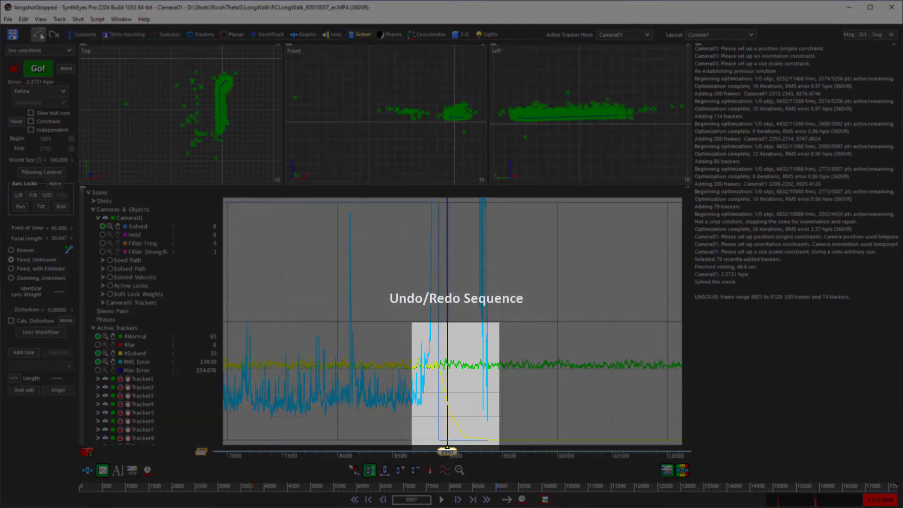
pyautogui.click(58, 36)
pyautogui.click(40, 36)
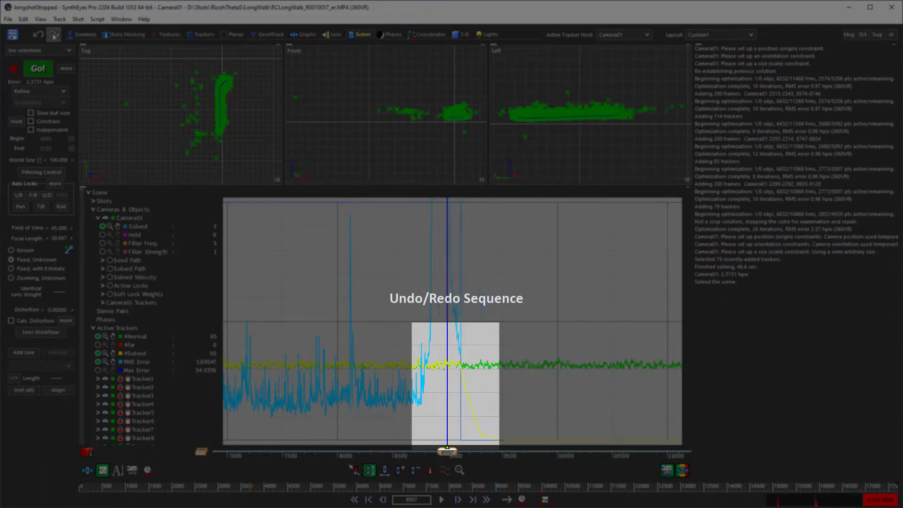
pyautogui.click(54, 36)
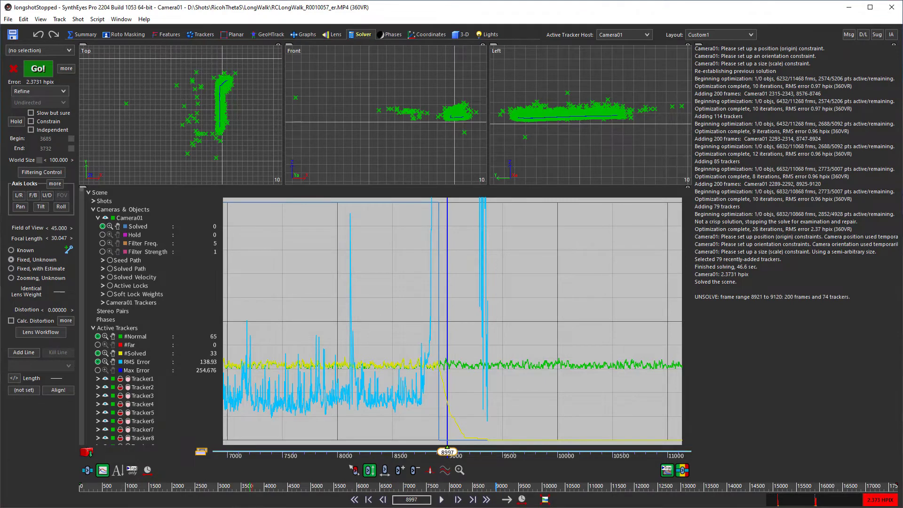
# Run the solver in Refine mode, stop it early, and accept the partial solve
pyautogui.click(36, 73)
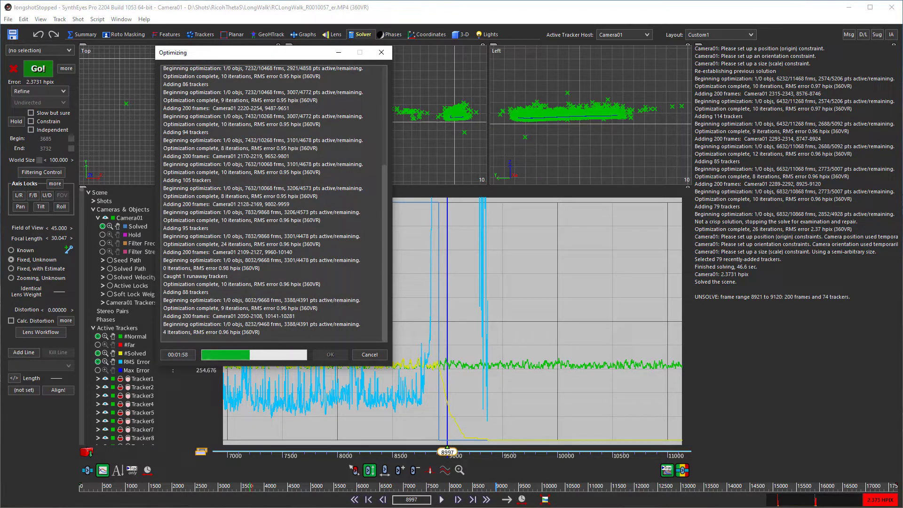
pyautogui.click(370, 355)
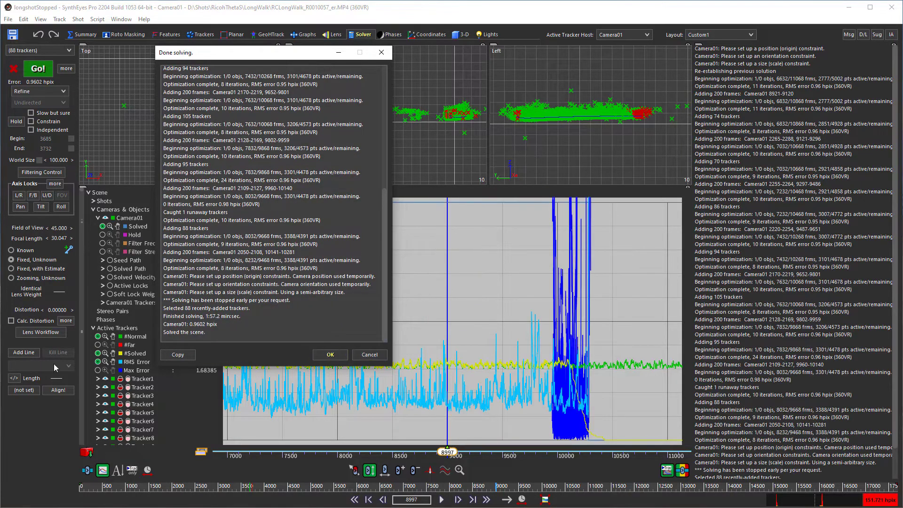
pyautogui.click(331, 355)
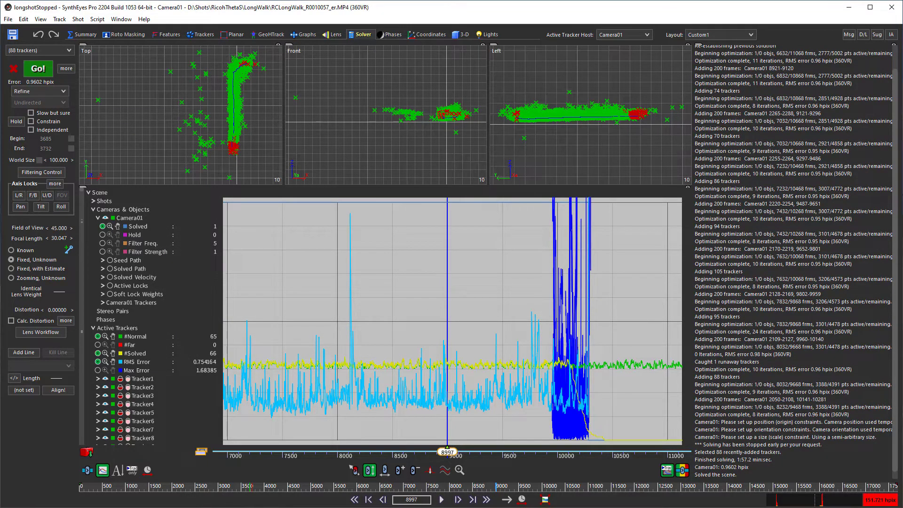
# Show the shot's full time range in the graph, go to frame 4987, and send Synthia the command "unsolve valid trackers"
pyautogui.click(148, 471)
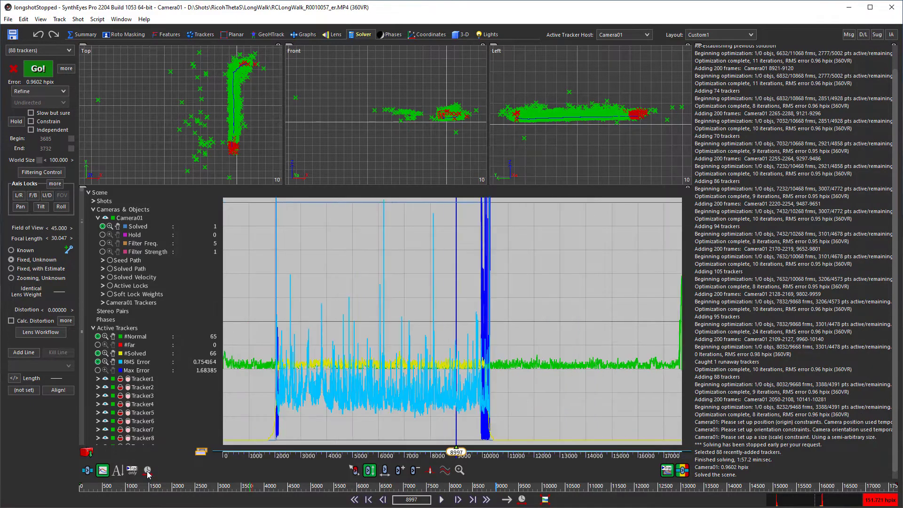
pyautogui.click(354, 455)
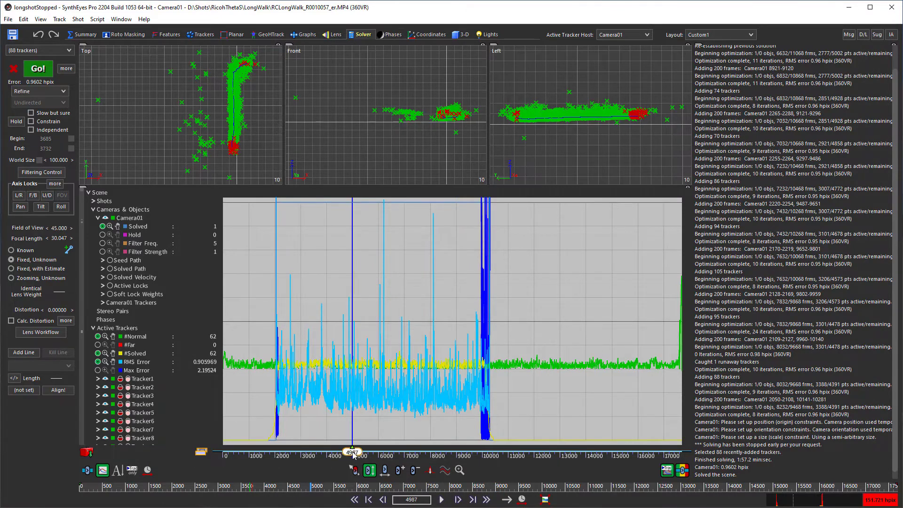
pyautogui.click(891, 36)
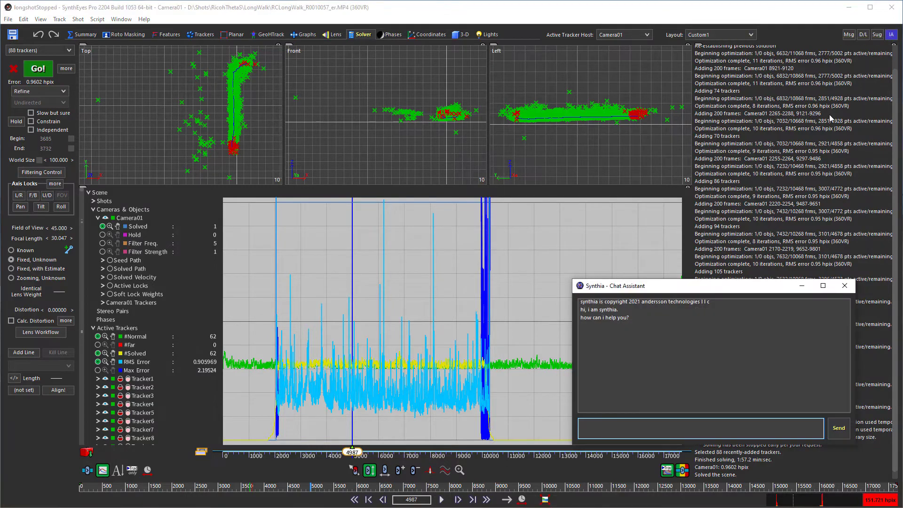
pyautogui.write('unsolve valid trackers')
pyautogui.press('Return')
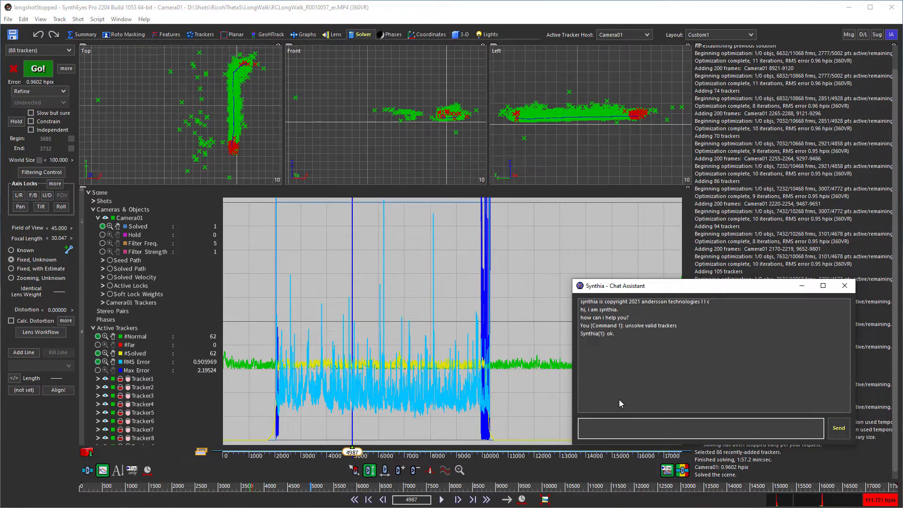
# Put away the Synthia chat window, try to continue the solve in Refine mode, and close the solving report
pyautogui.click(802, 286)
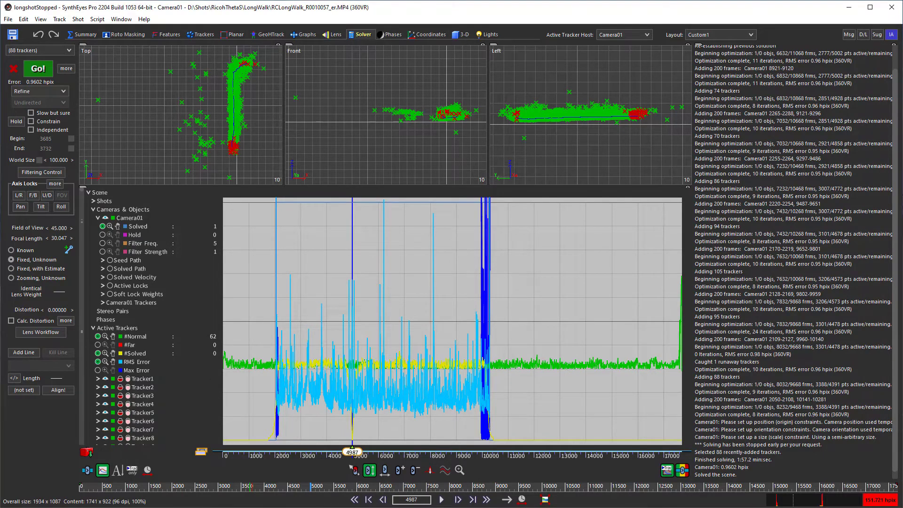
pyautogui.scroll(3, 354, 443)
pyautogui.scroll(5, 329, 320)
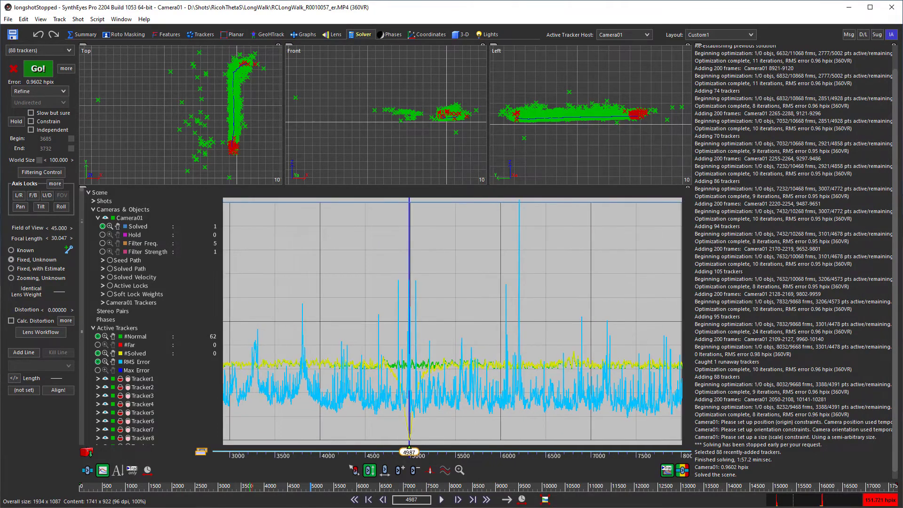
pyautogui.moveTo(470, 320); pyautogui.dragTo(478, 320, button='middle')
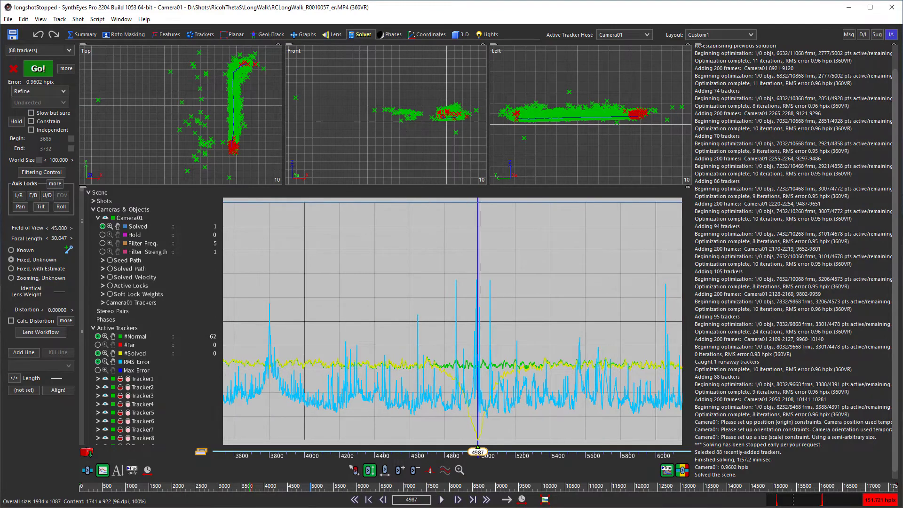
pyautogui.click(42, 71)
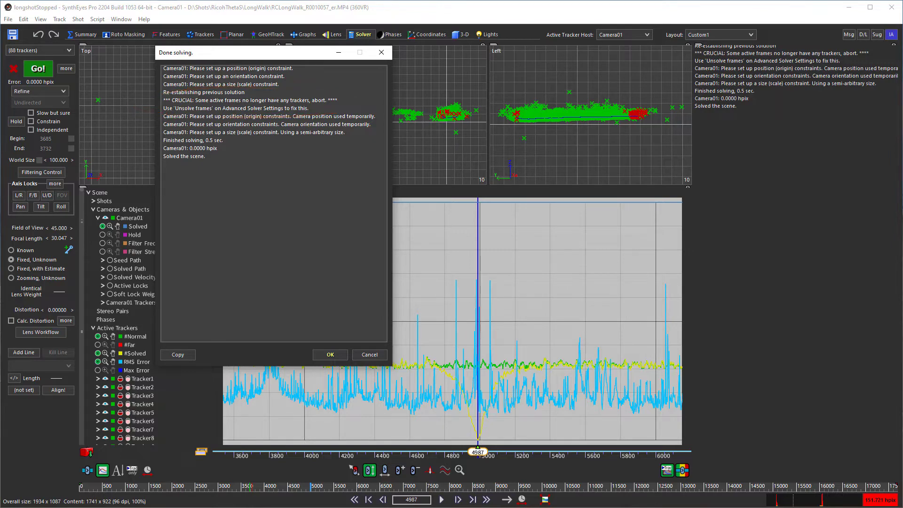
pyautogui.click(327, 355)
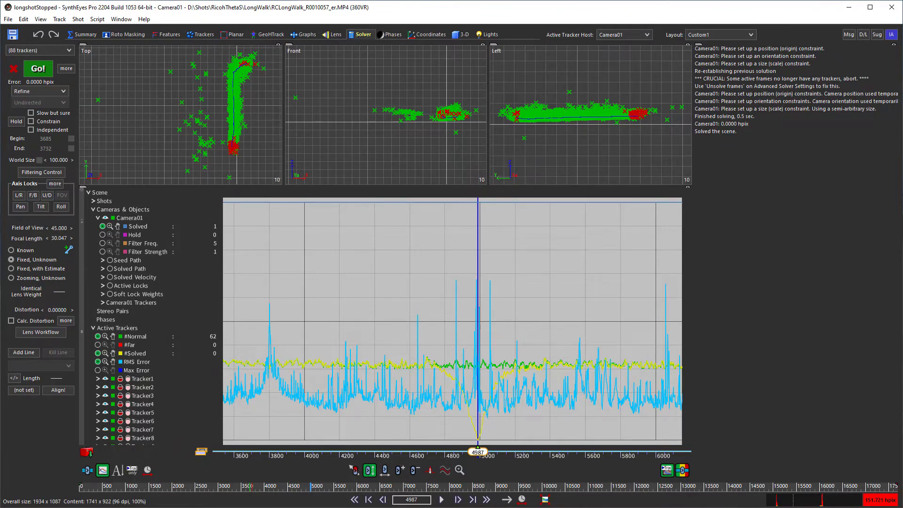
# Set the playback start to frame 4987 and unsolve the playback range with the Unsolve frames script
pyautogui.rightClick(254, 489)
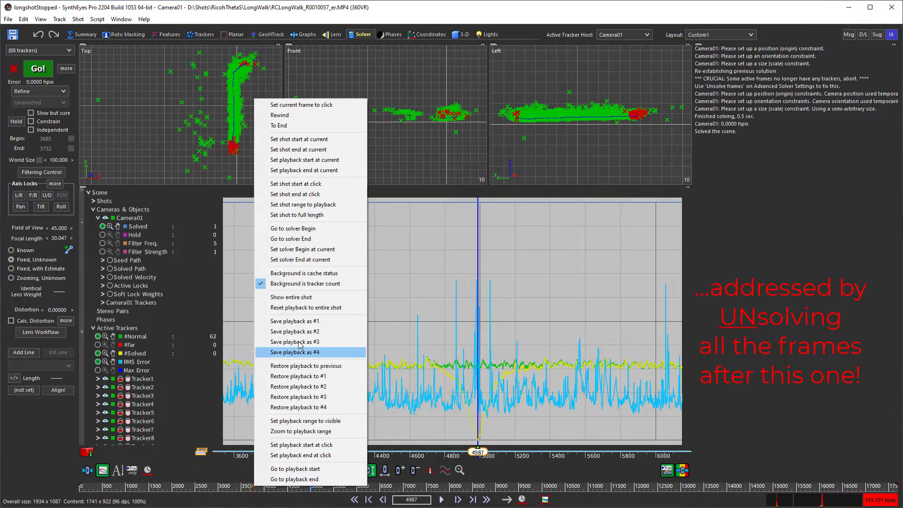
pyautogui.click(309, 160)
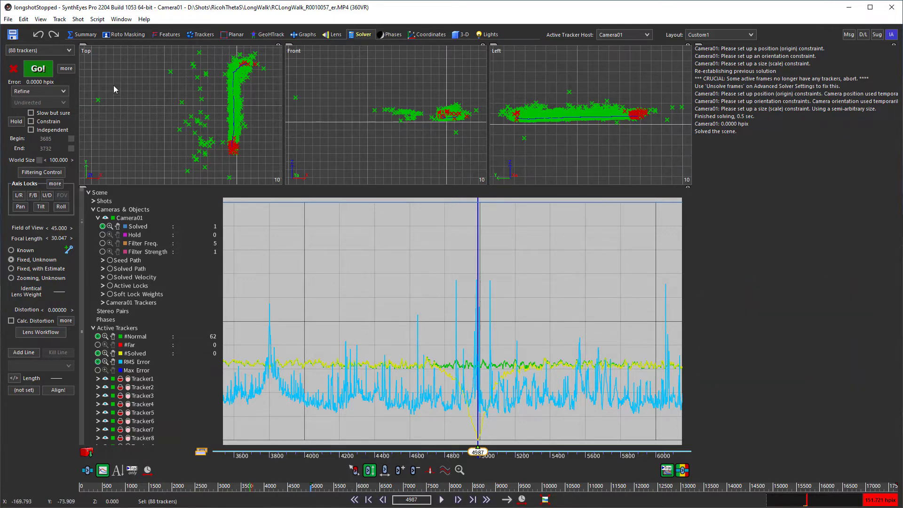
pyautogui.click(97, 19)
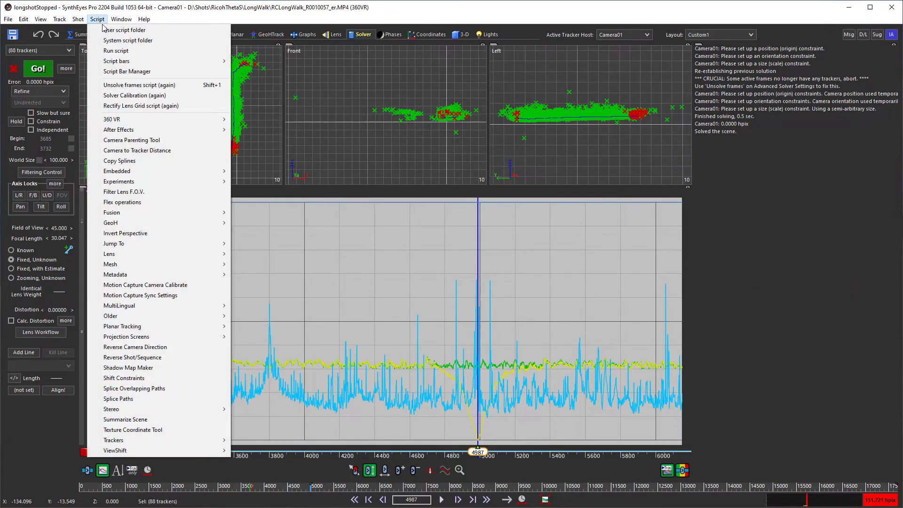
pyautogui.click(121, 84)
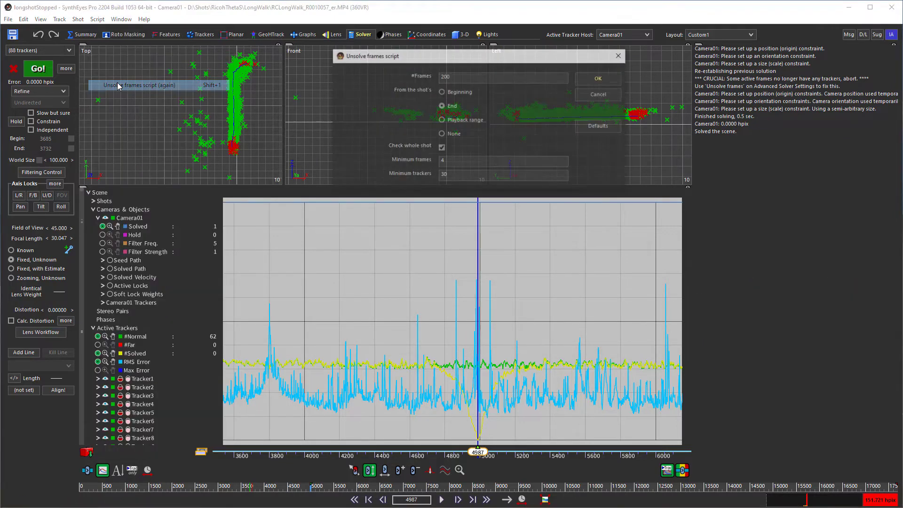
pyautogui.click(441, 120)
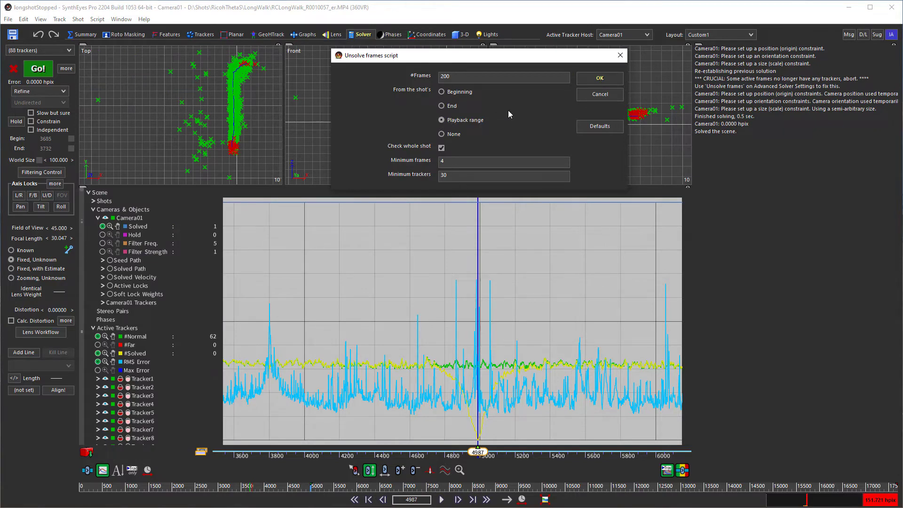
pyautogui.click(590, 78)
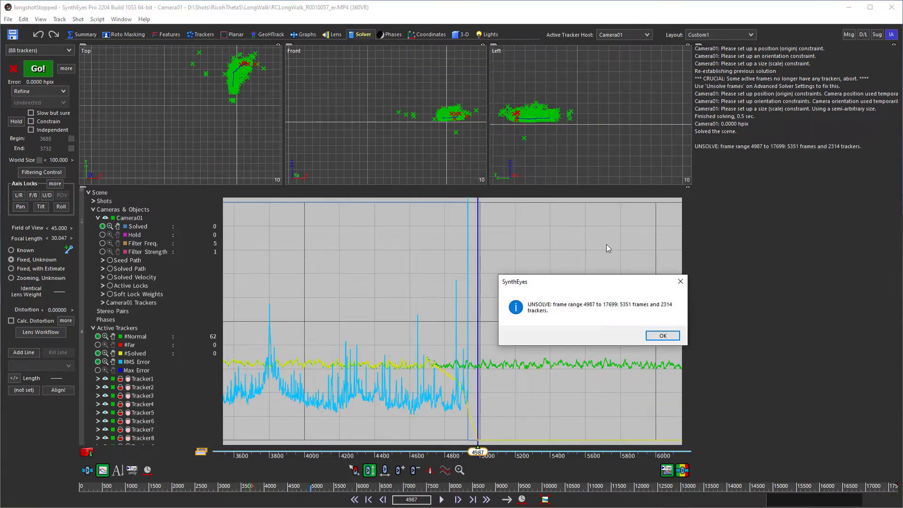
pyautogui.click(663, 336)
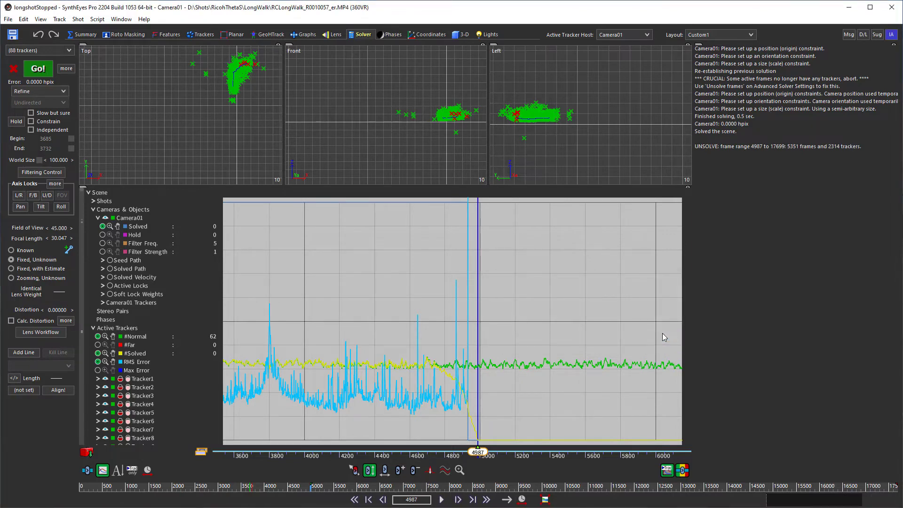
# Restart the Refine solve on the remaining solved frames
pyautogui.click(39, 69)
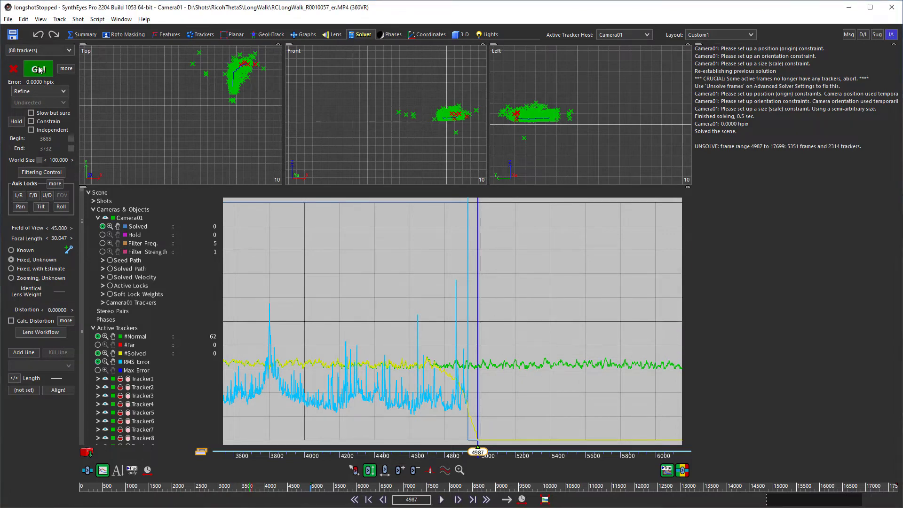